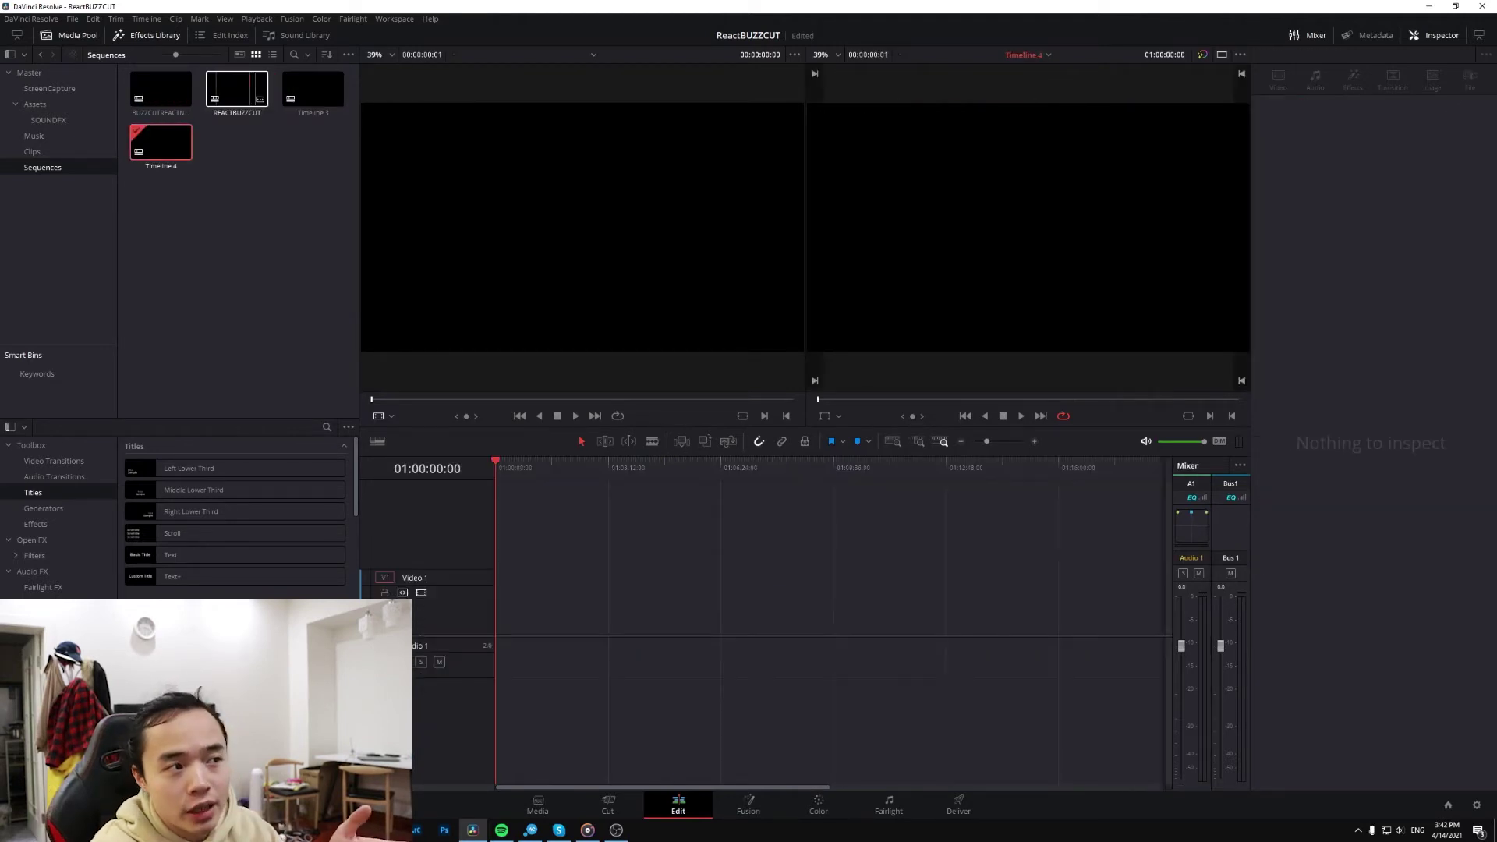
- Drop the REACTBUZZCUT timeline into Timeline 4 as a nested clip, with the playhead at its start
drag(237, 89, 647, 593)
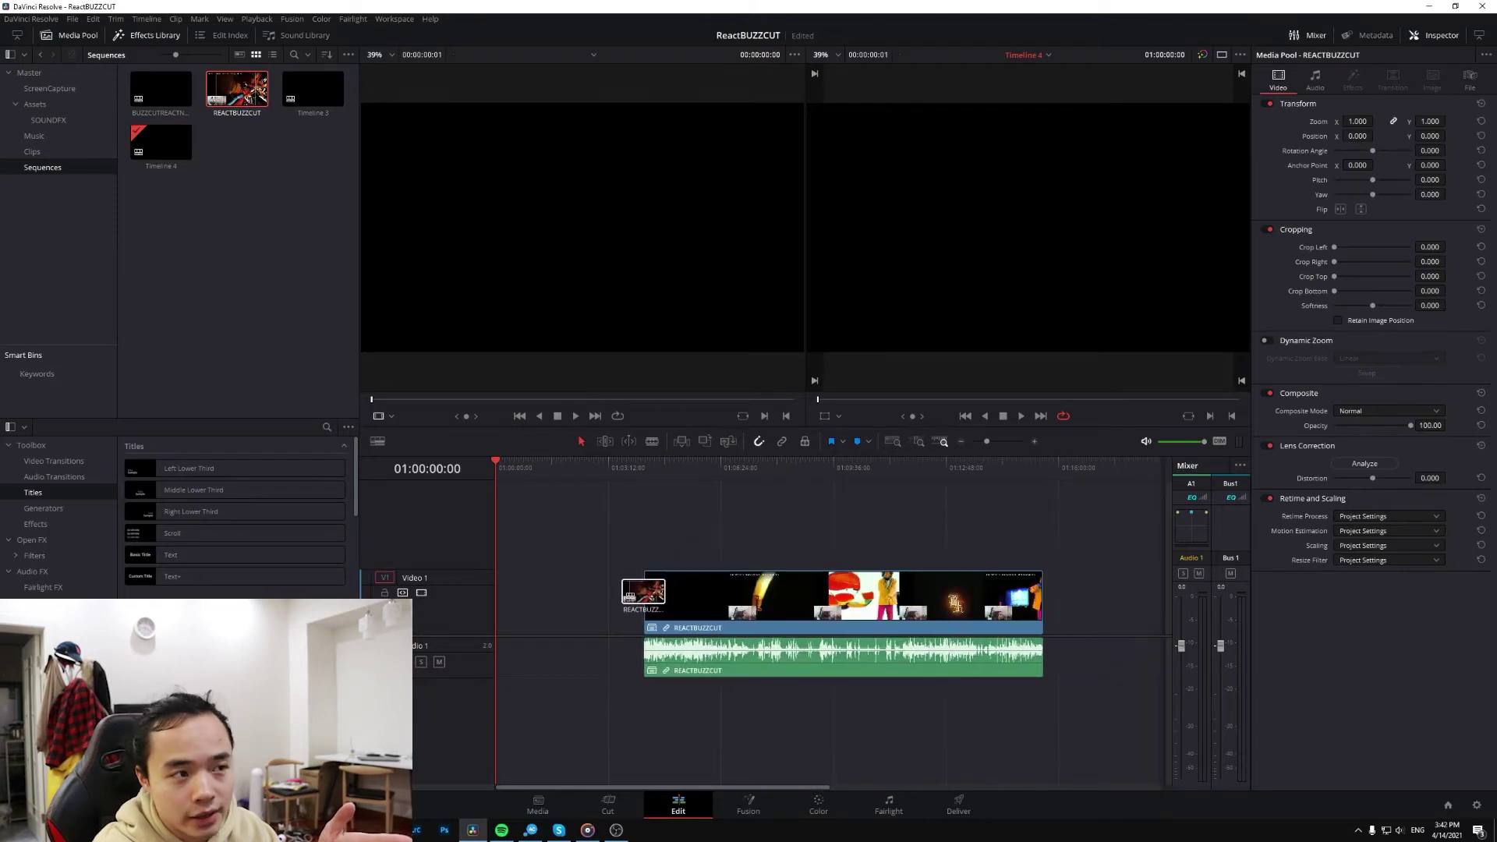
drag(621, 465, 644, 466)
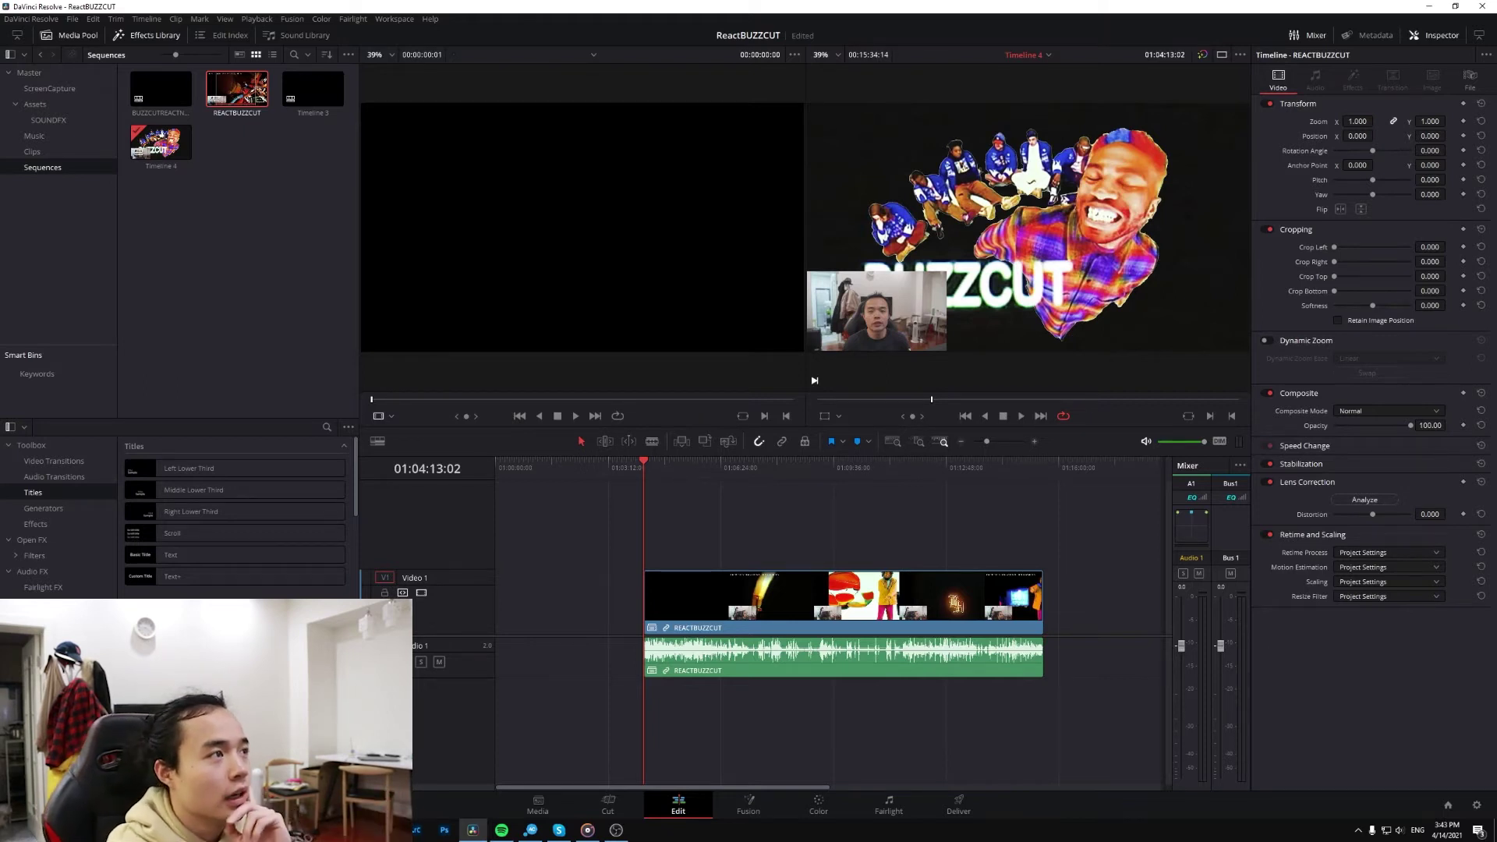
right_click(240, 96)
mouse_move(312, 103)
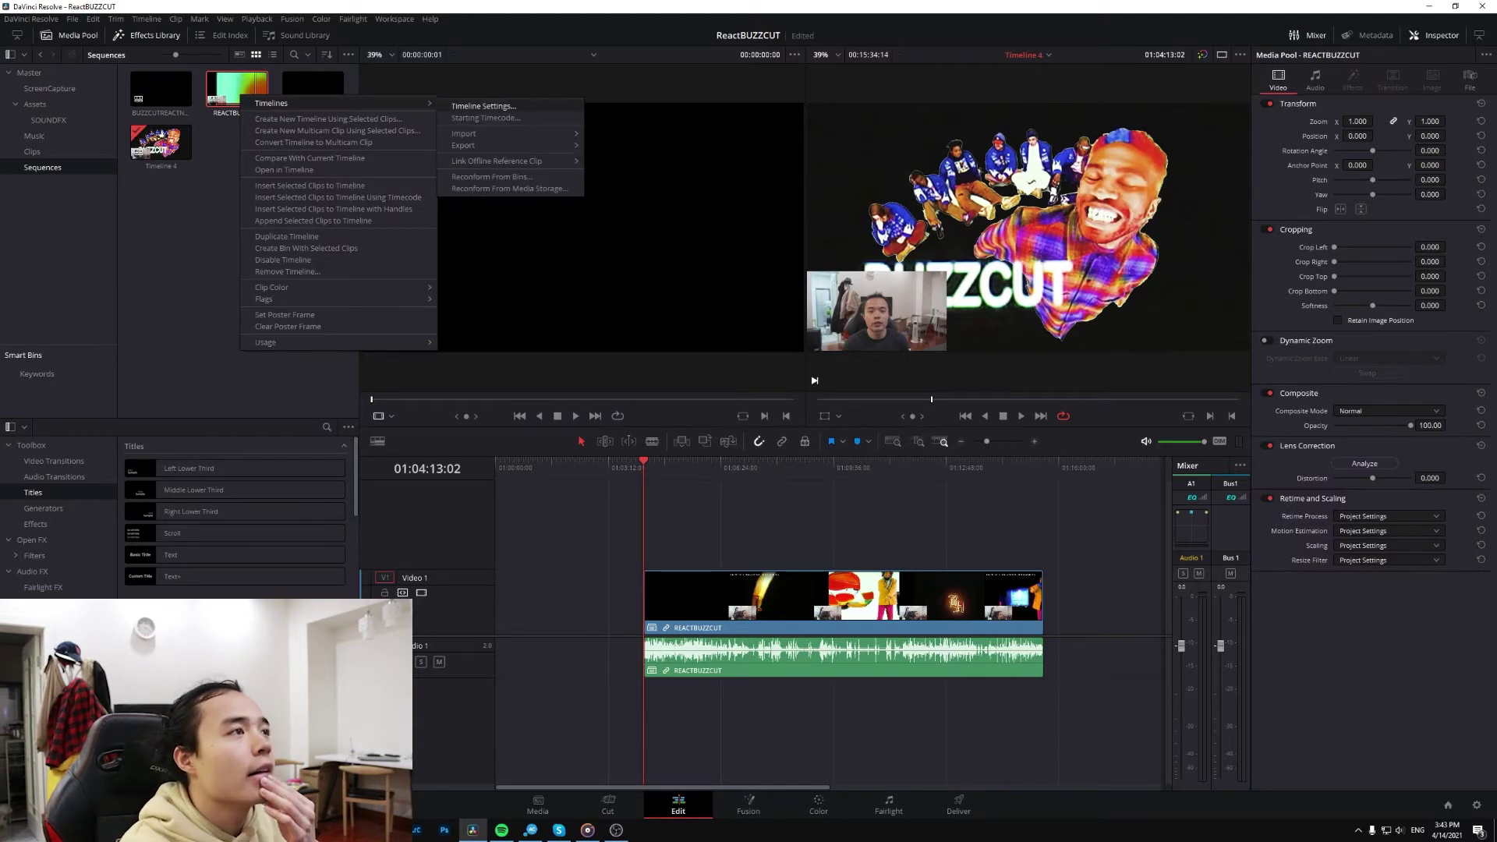
click(483, 106)
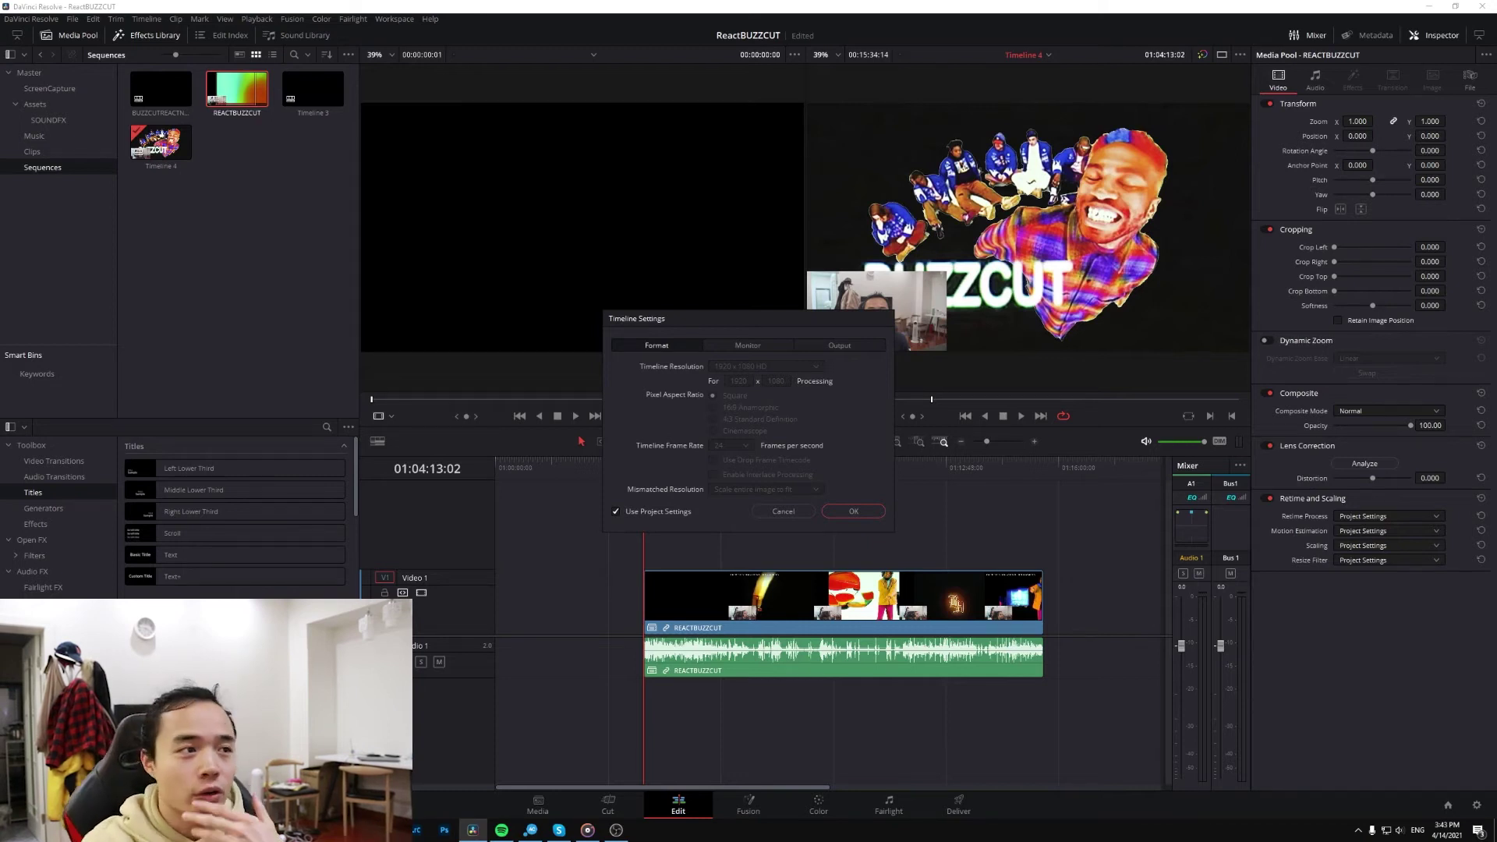
click(783, 512)
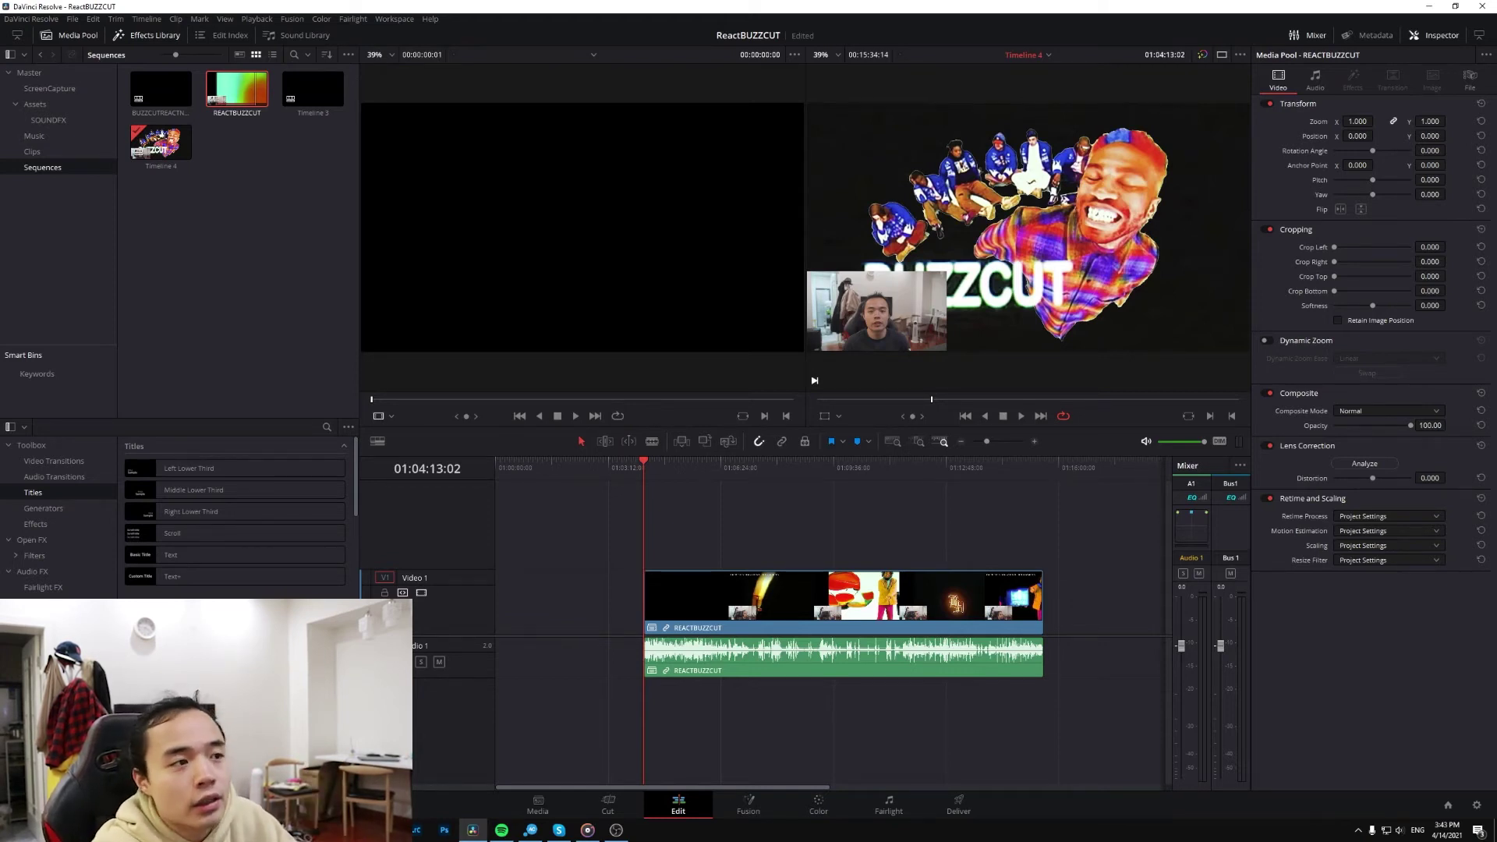
click(807, 596)
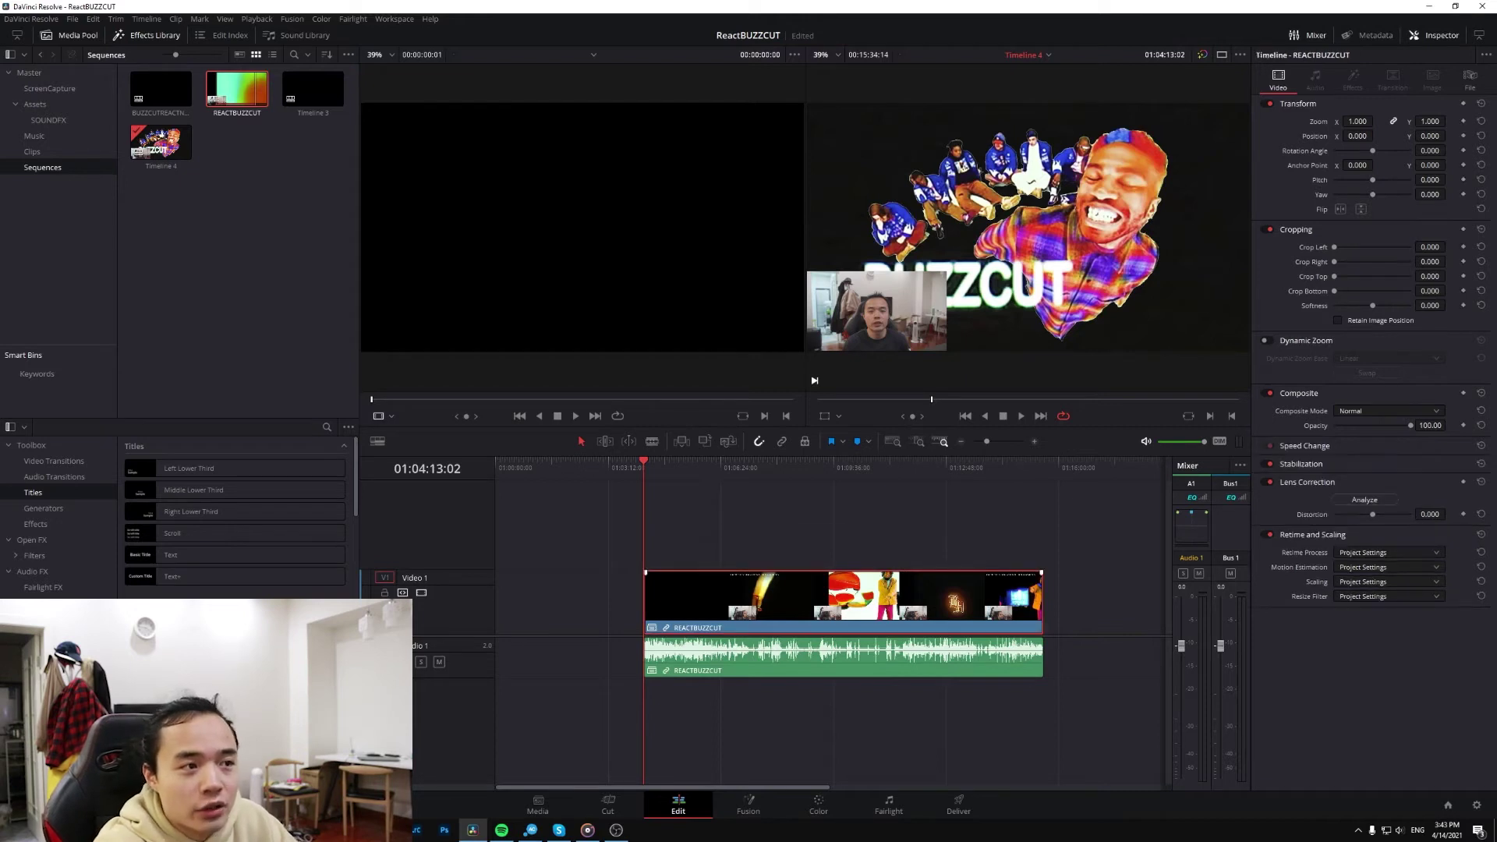
- Decompose the selected nested clip and its audio in place, then shuttle through the resulting clips
drag(779, 517, 866, 645)
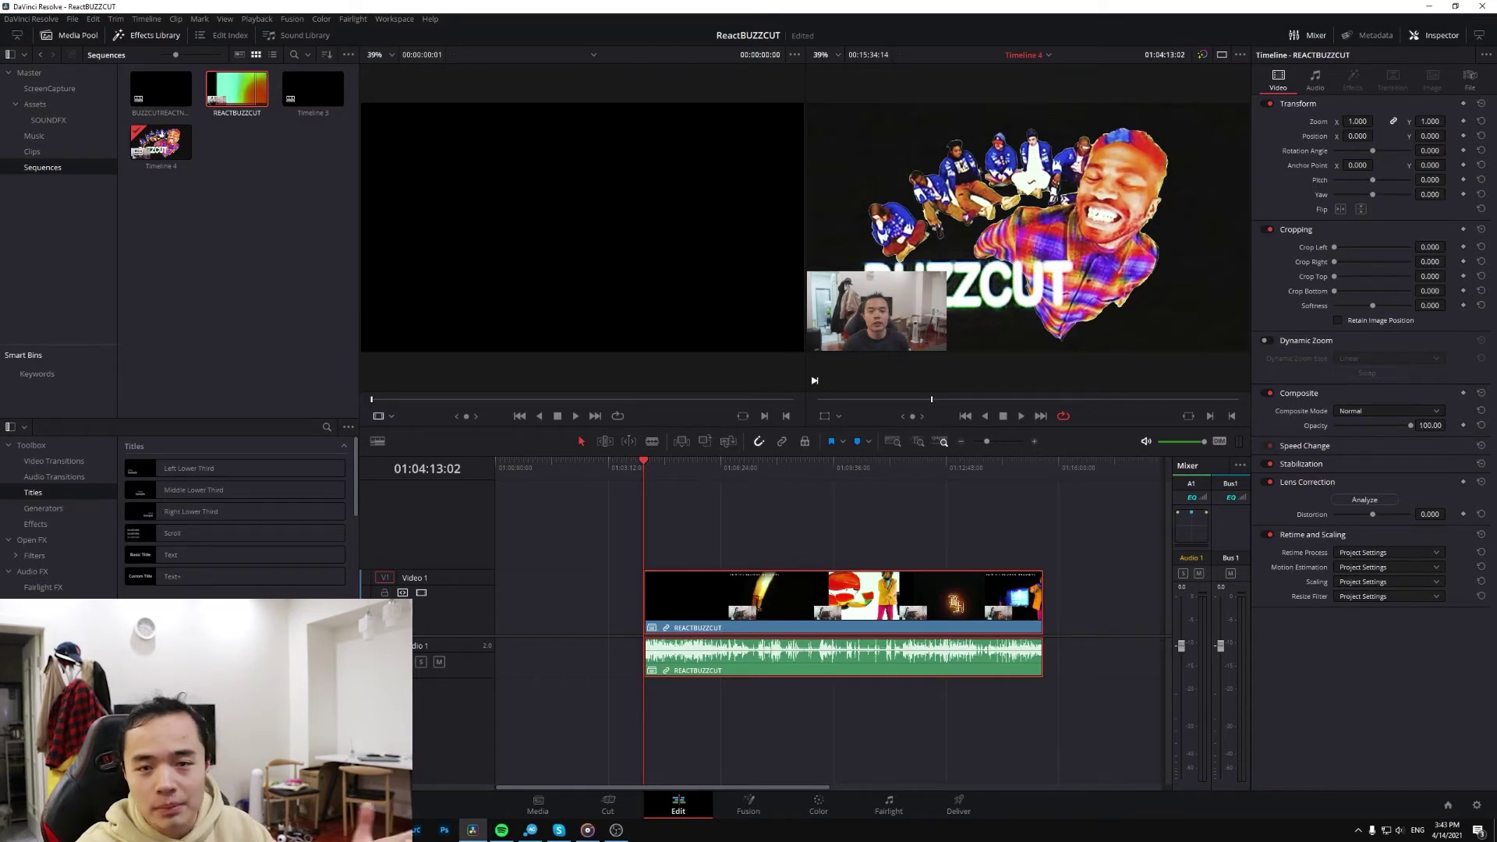
right_click(902, 604)
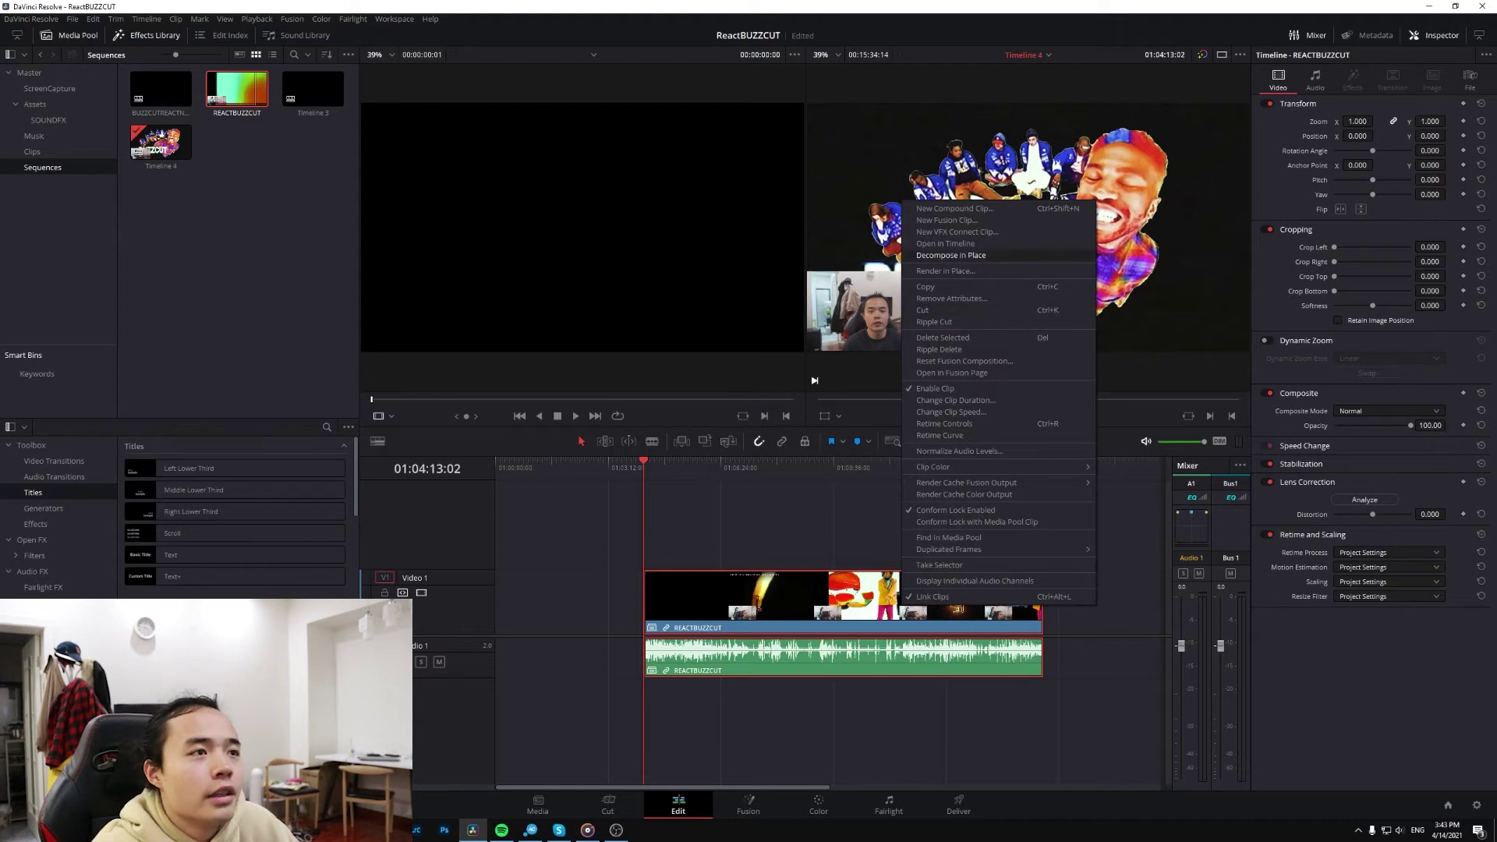
click(951, 256)
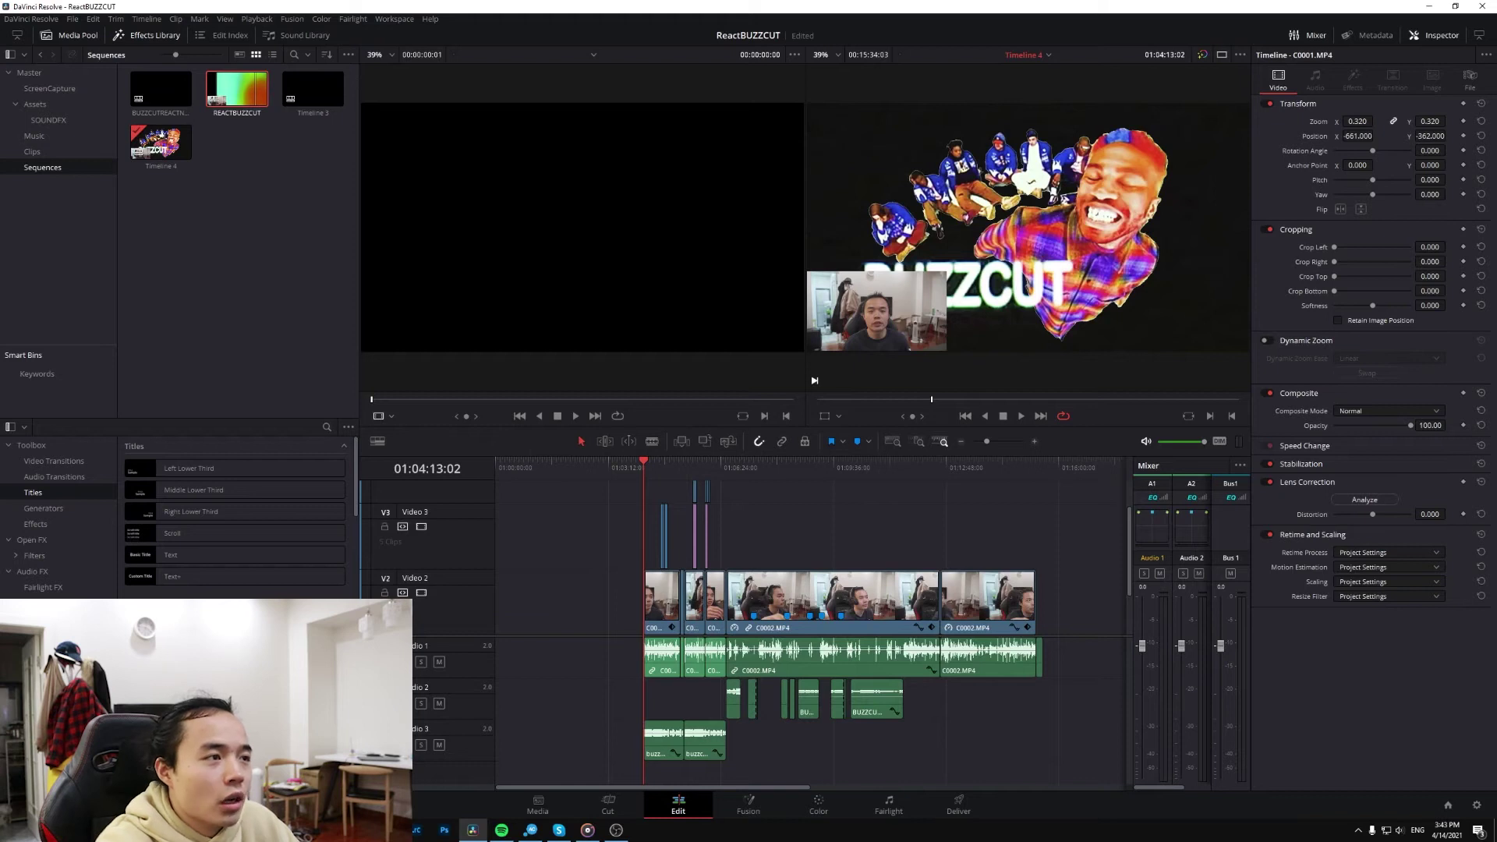
key(l)
key(l)
key(l)
key(l)
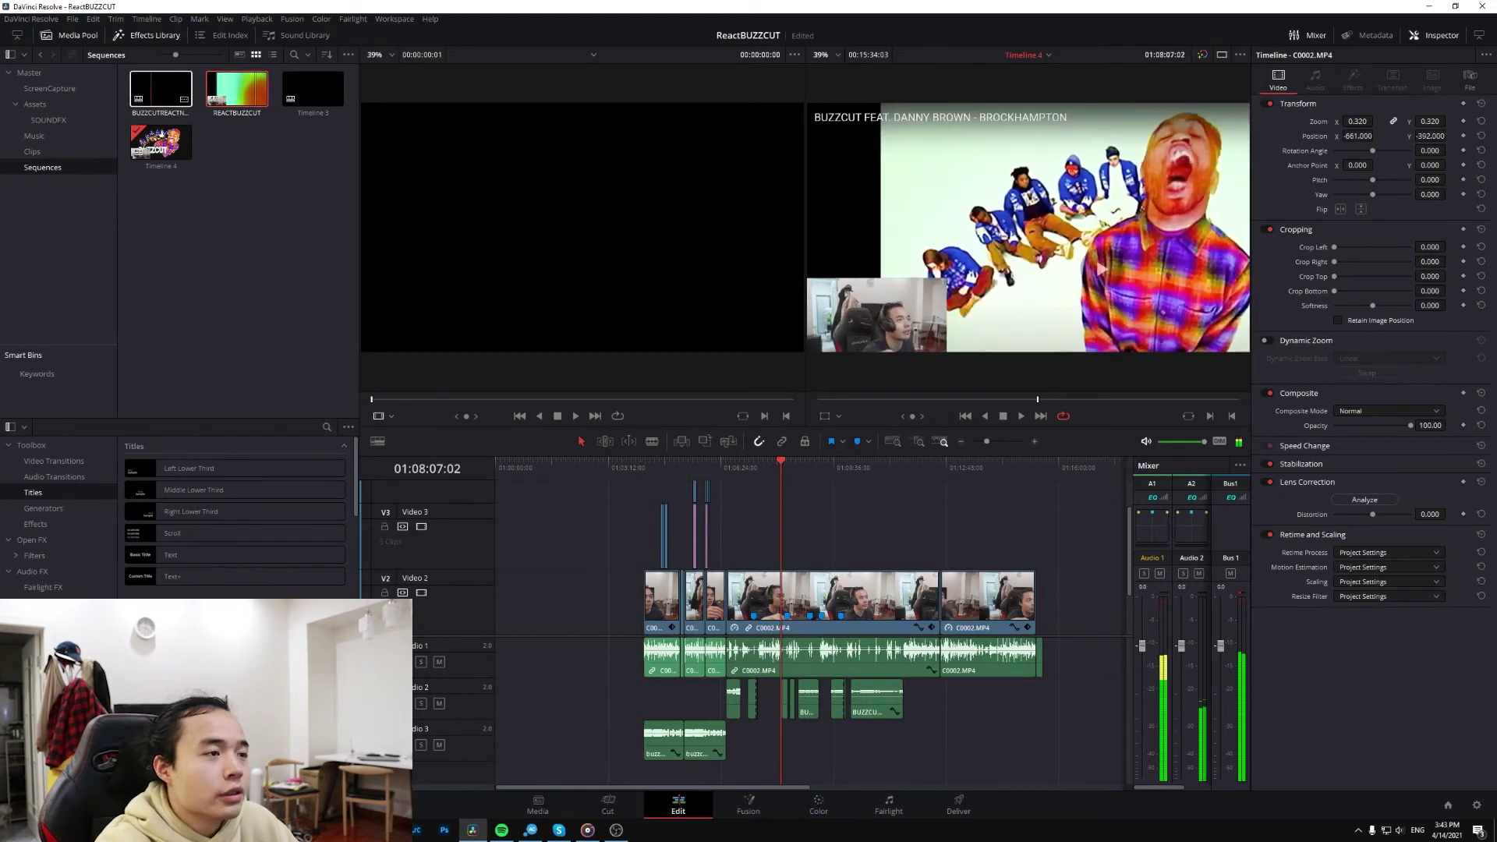
click(160, 88)
- Open and play the BUZZCUTREACTNested timeline, zoomed out, with the second REACTBUZZCUT clip selected
double_click(160, 88)
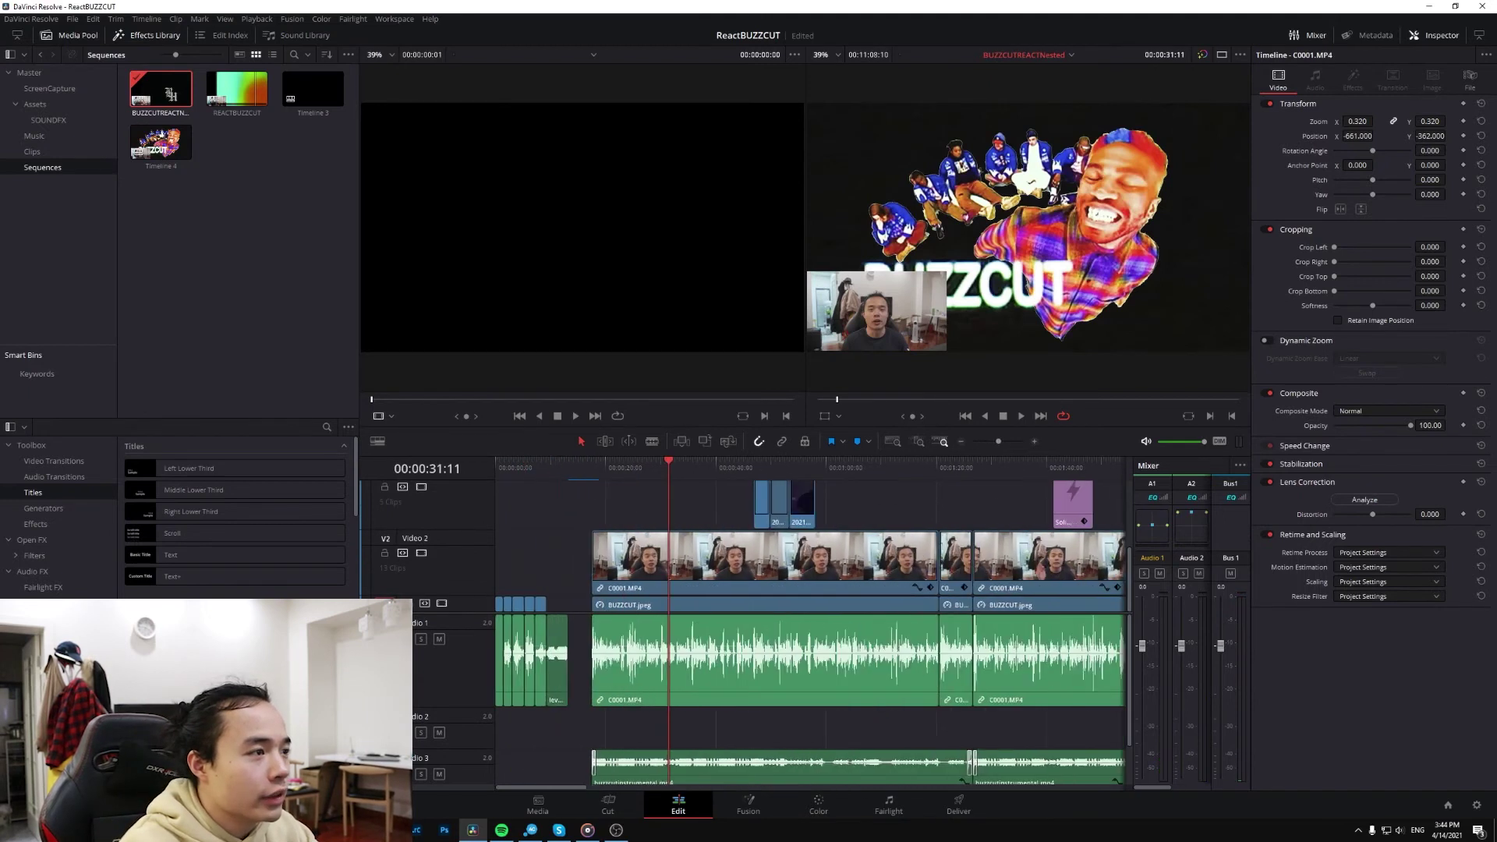
key(space)
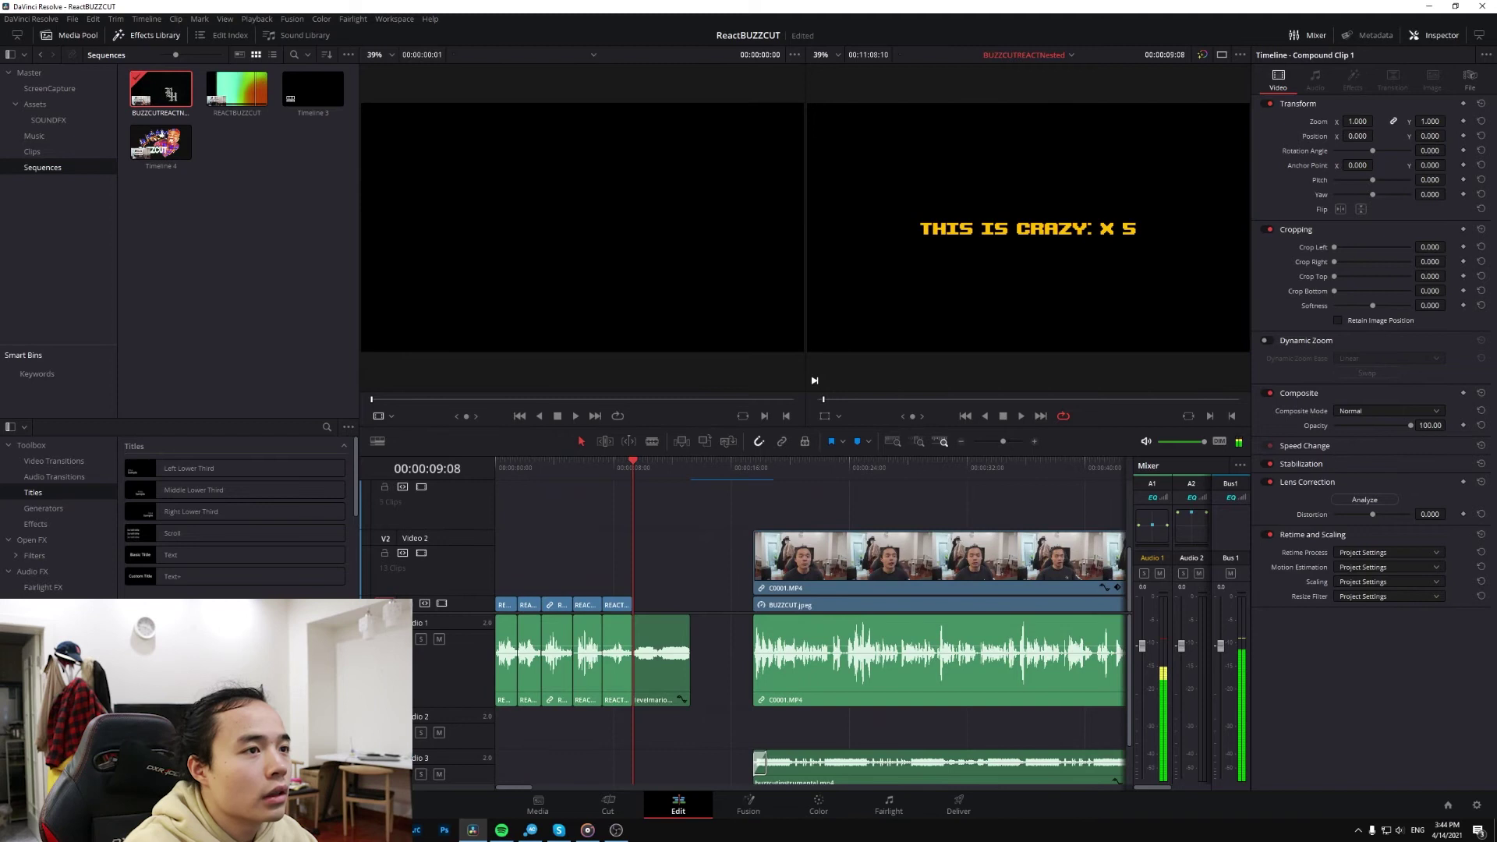
scroll(811, 538, up, 5)
scroll(811, 546, down, 5)
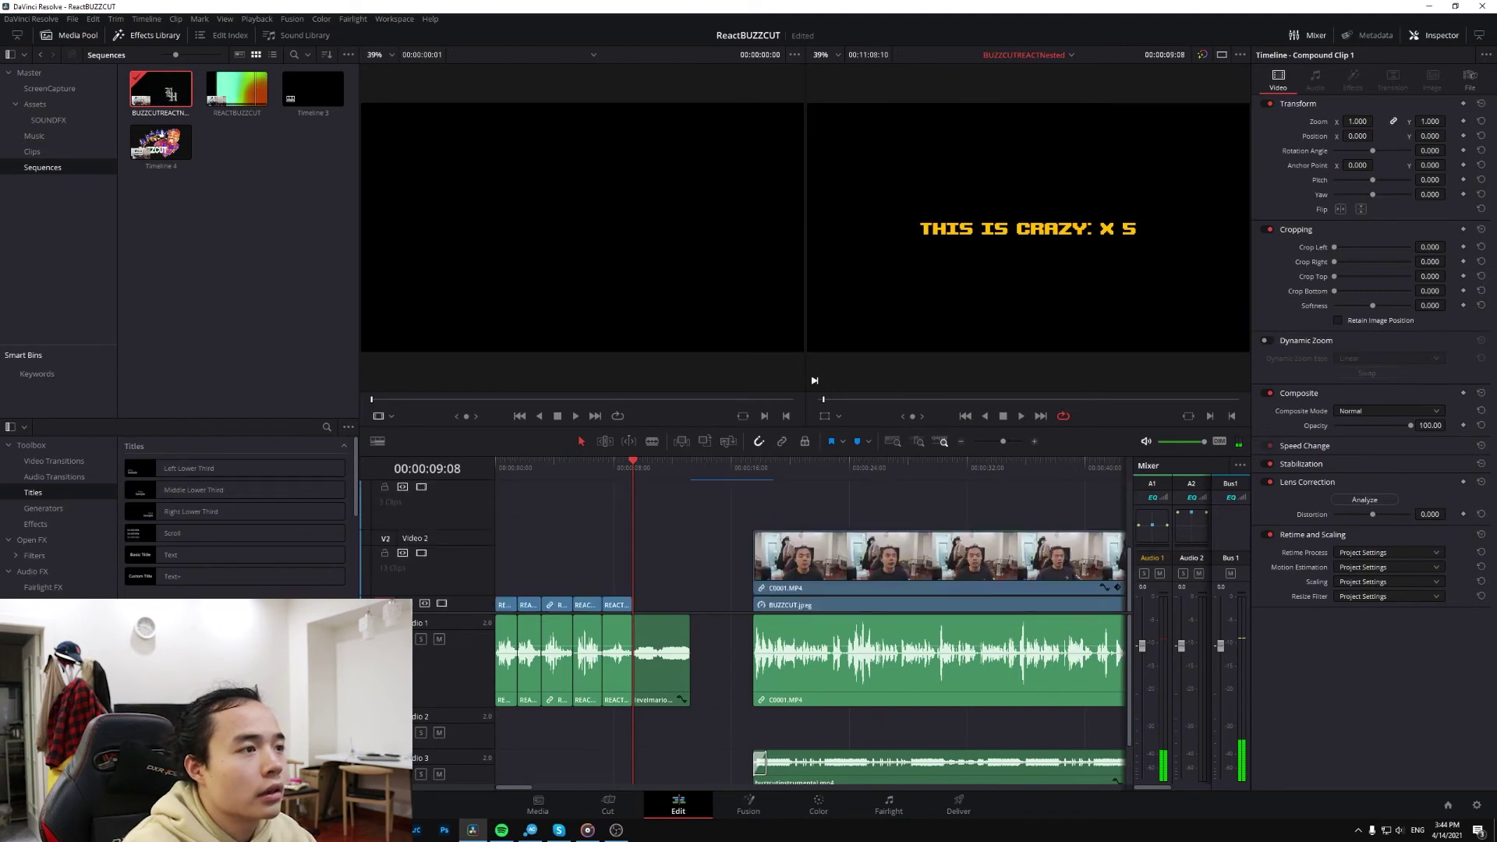
key(ctrl+minus)
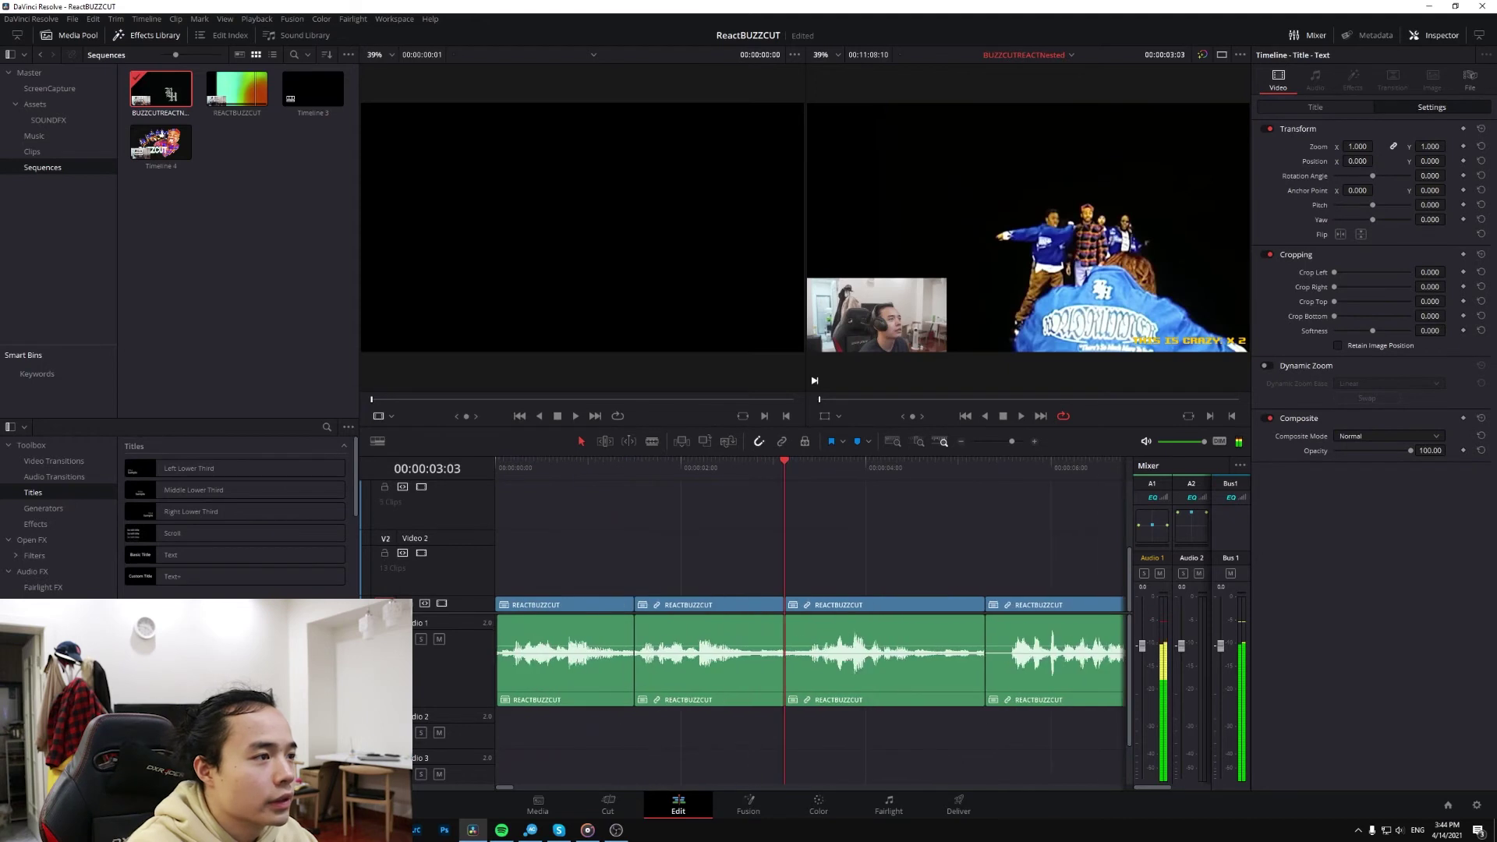
click(708, 605)
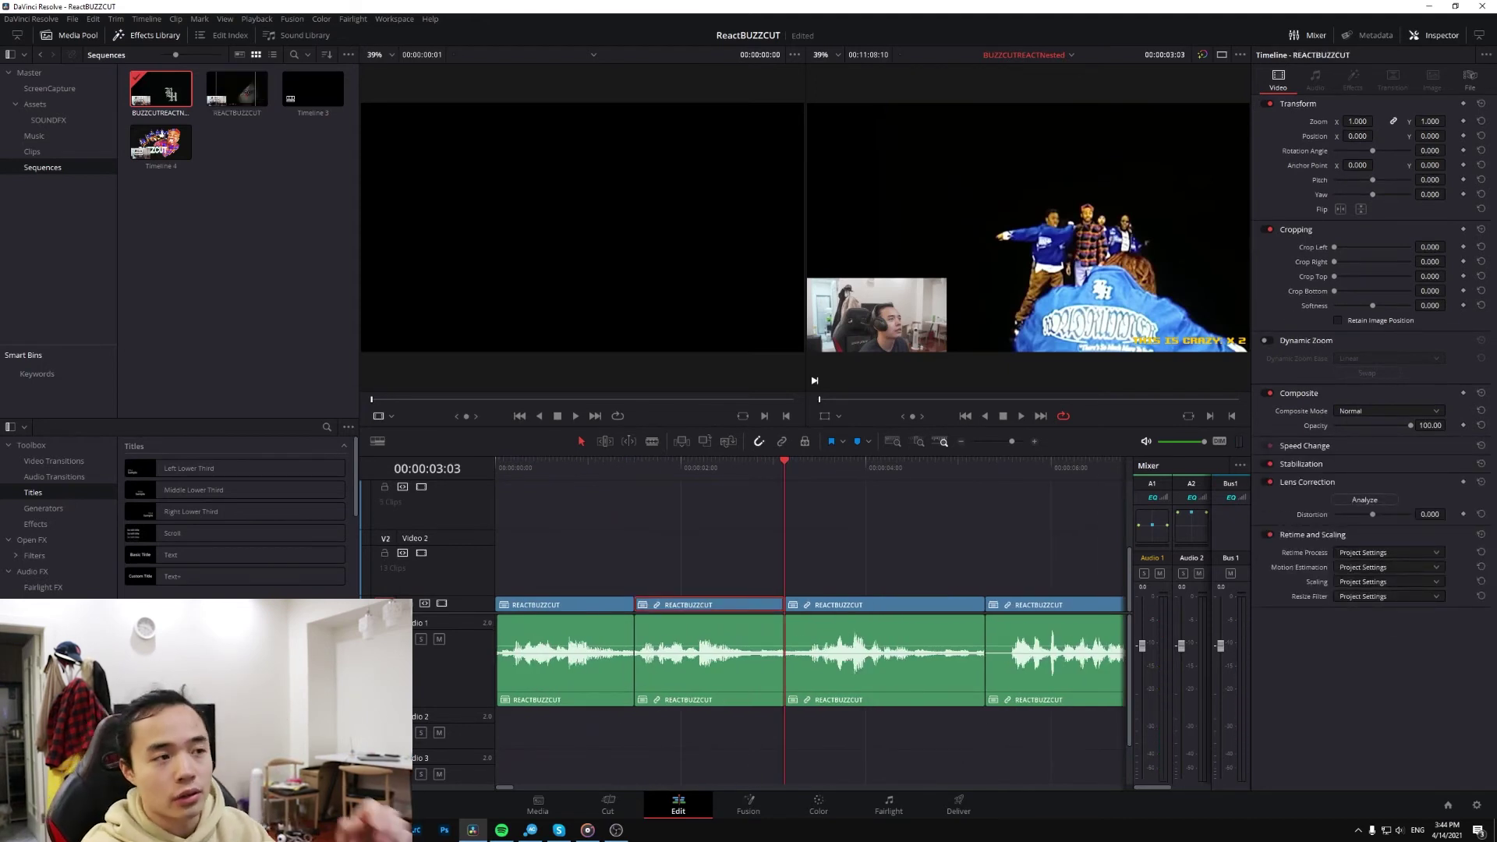
- Refit the timeline zoom, then fast-forward playback from about three minutes in and stop
key(ctrl+minus)
key(ctrl+minus)
key(ctrl+minus)
key(ctrl+minus)
key(ctrl+minus)
key(ctrl+equal)
key(ctrl+equal)
key(ctrl+equal)
key(ctrl+equal)
key(ctrl+equal)
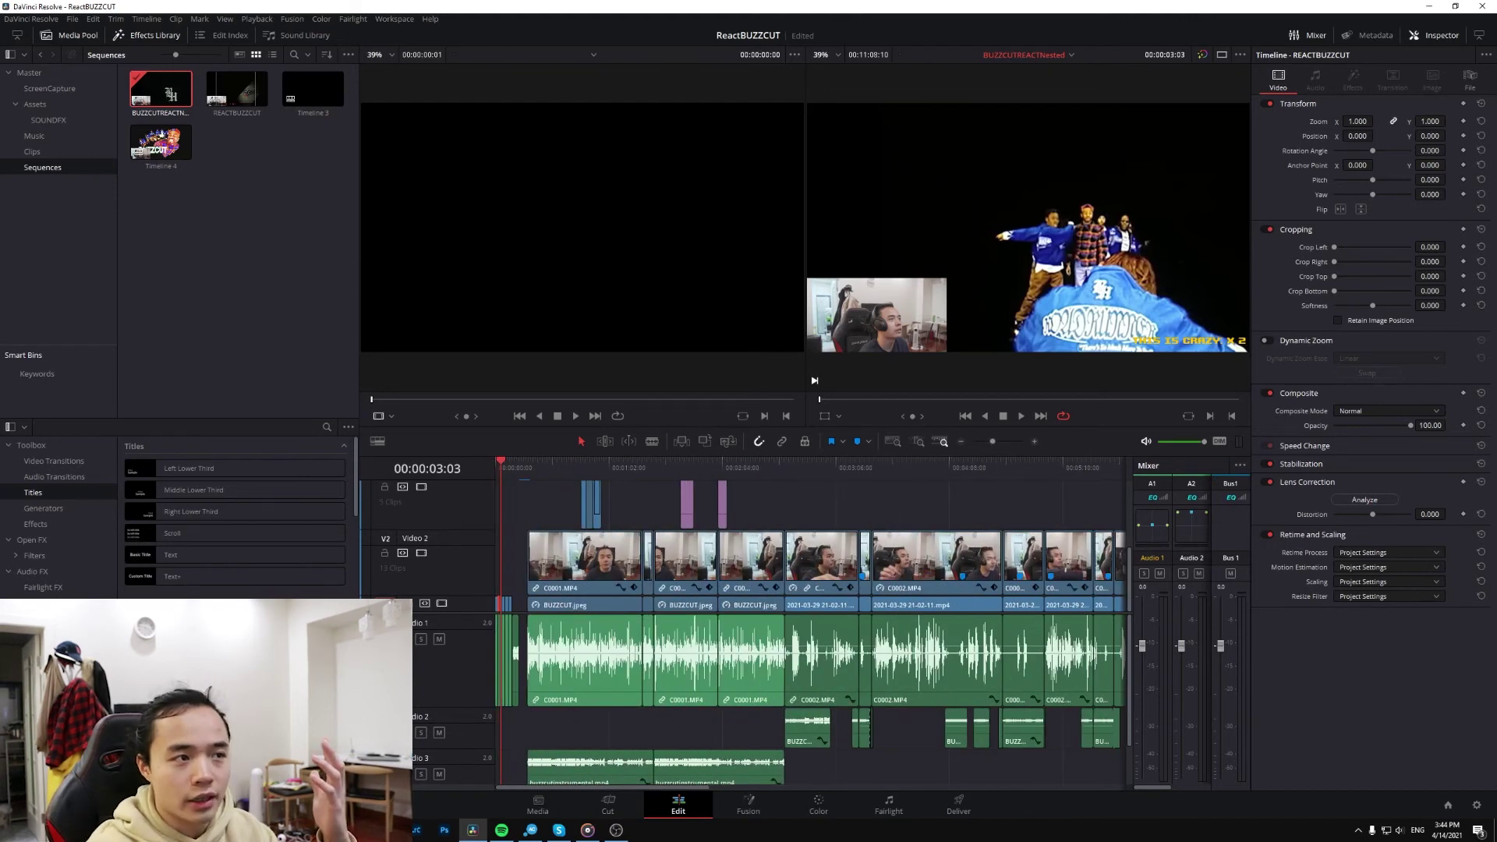
click(830, 466)
key(space)
key(l)
key(l)
key(l)
key(l)
key(l)
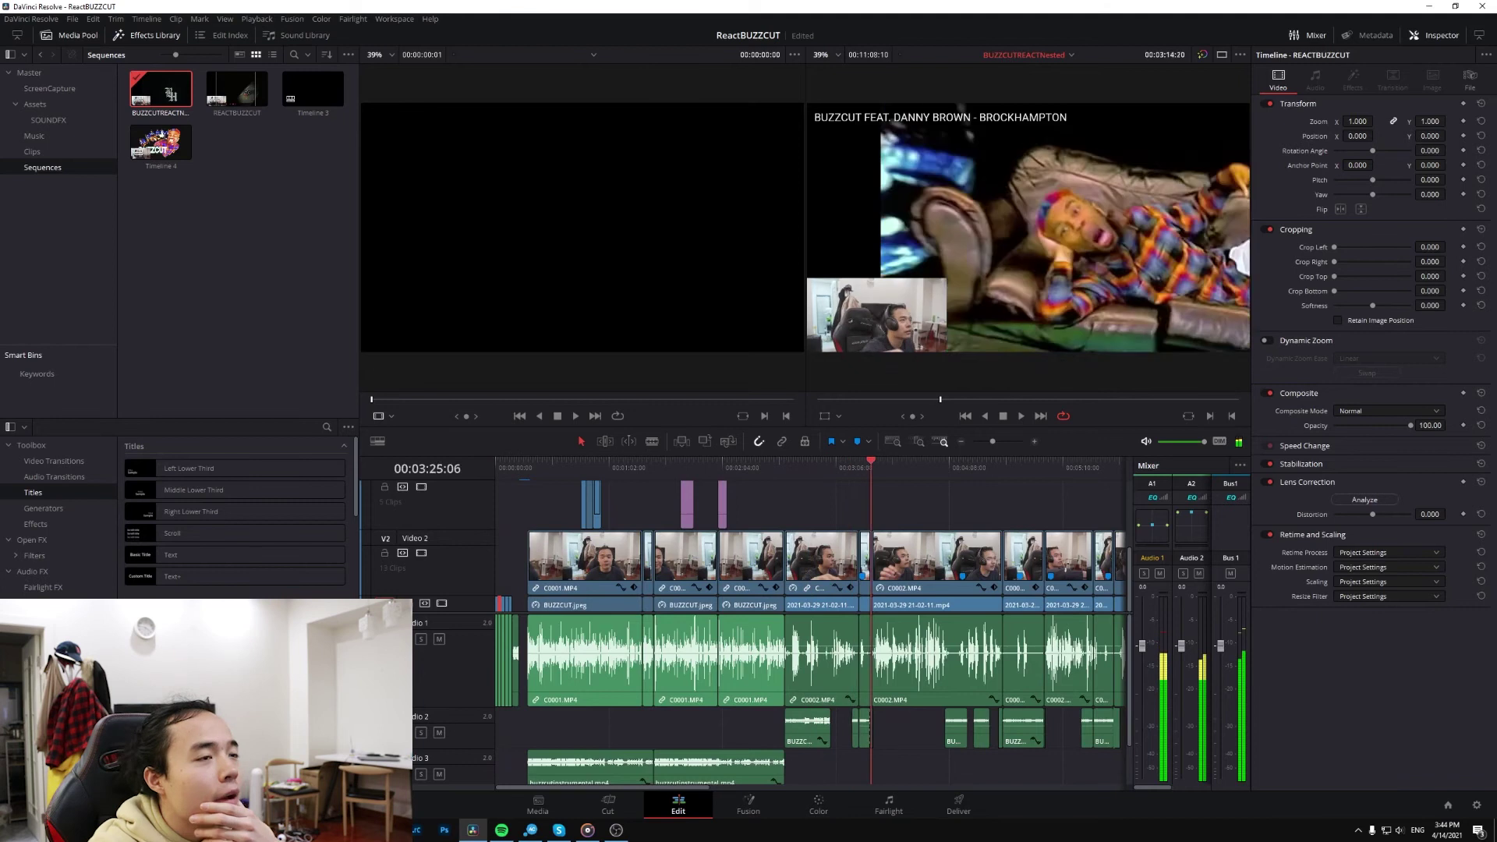
key(space)
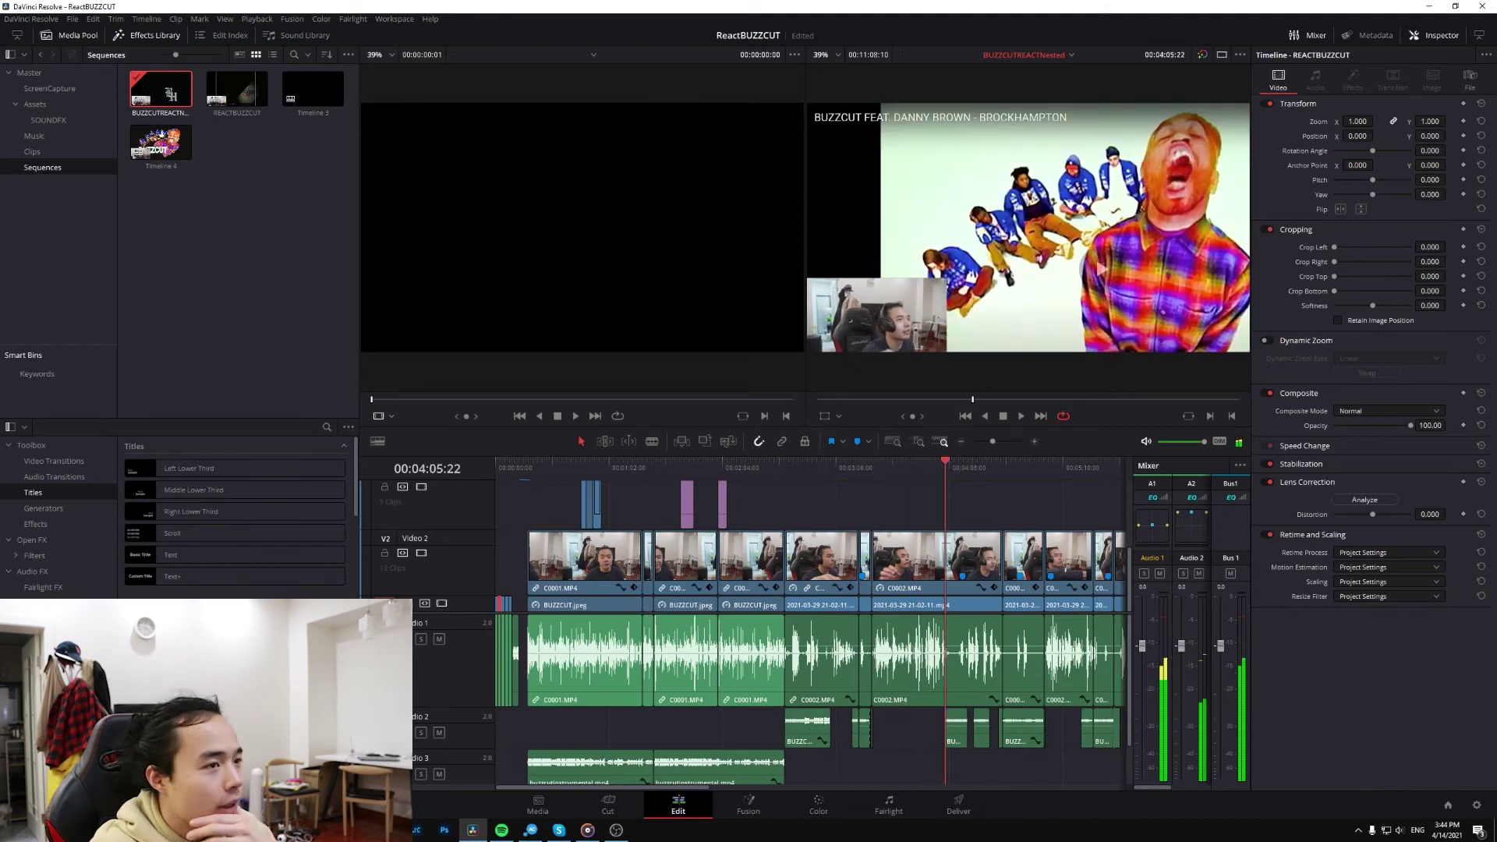